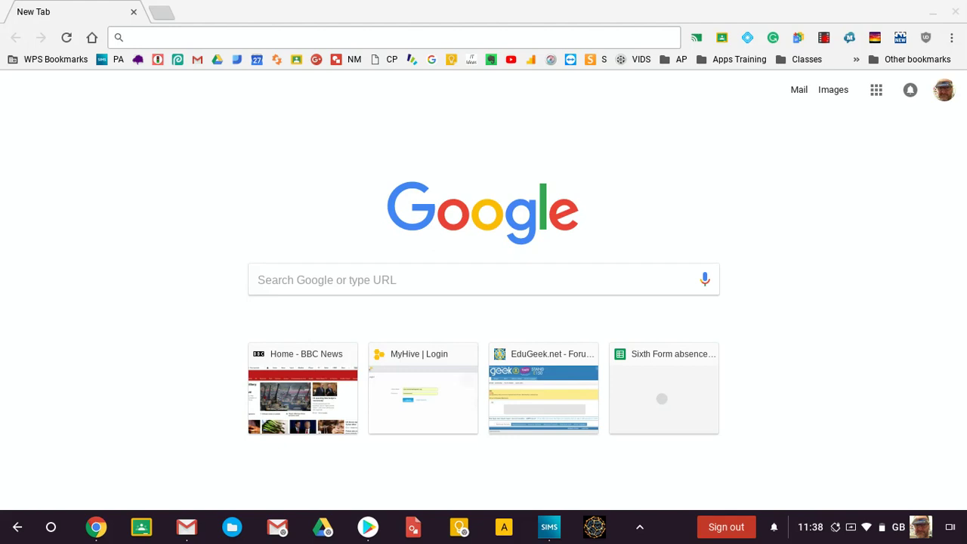
Launch Jamboard from the shelf's hidden-apps overflow to get a blank whiteboard
left_click(639, 526)
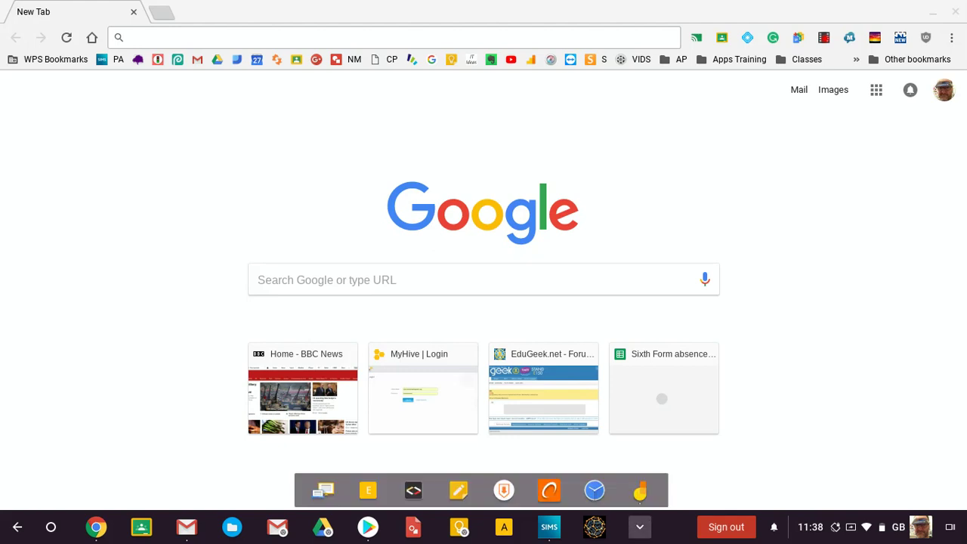
left_click(639, 490)
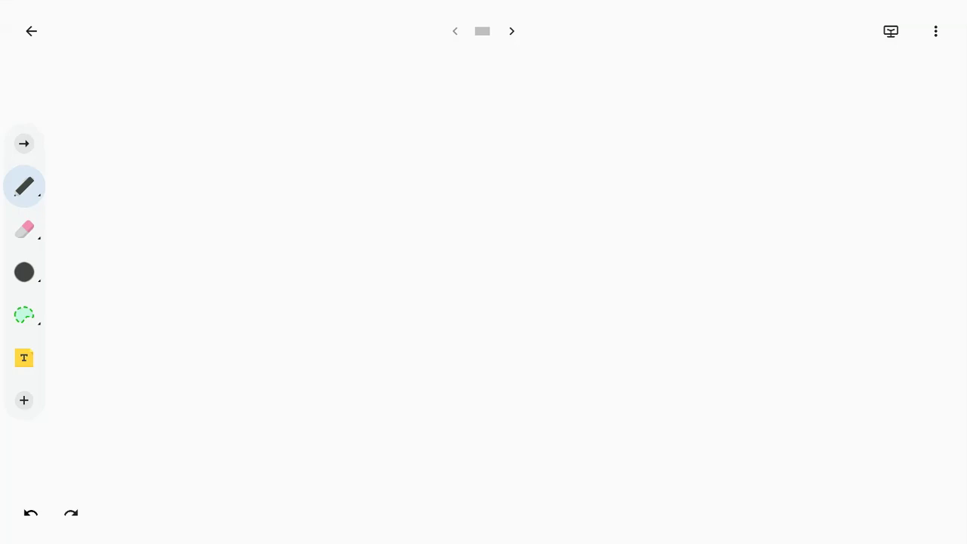
Handwrite As2S3, As2O4, As2O3 and AsH3 left to right along the frame's top
mouse_move(126, 129)
left_mouse_down()
mouse_move(144, 118)
mouse_move(144, 130)
mouse_move(164, 133)
left_mouse_up()
mouse_move(191, 103)
left_mouse_down()
mouse_move(178, 128)
mouse_move(197, 126)
mouse_move(194, 137)
left_mouse_up()
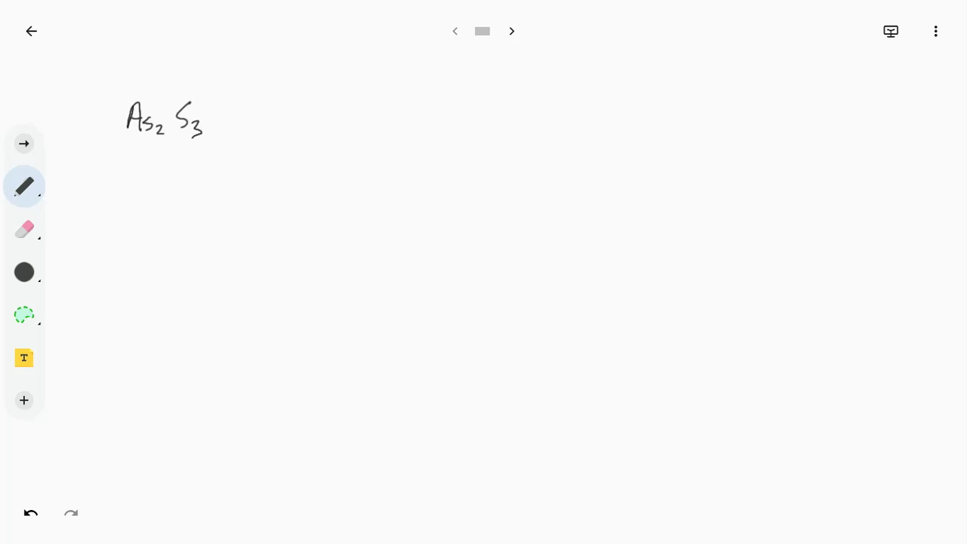
mouse_move(320, 125)
left_mouse_down()
mouse_move(326, 103)
mouse_move(339, 129)
mouse_move(365, 135)
left_mouse_up()
left_click_drag(376, 103, 385, 130)
mouse_move(385, 130)
left_mouse_down()
mouse_move(399, 130)
mouse_move(393, 137)
left_mouse_up()
mouse_move(472, 124)
left_mouse_down()
mouse_move(477, 100)
mouse_move(492, 131)
mouse_move(519, 133)
left_mouse_up()
mouse_move(531, 107)
left_mouse_down()
mouse_move(523, 111)
mouse_move(555, 132)
mouse_move(548, 139)
left_mouse_up()
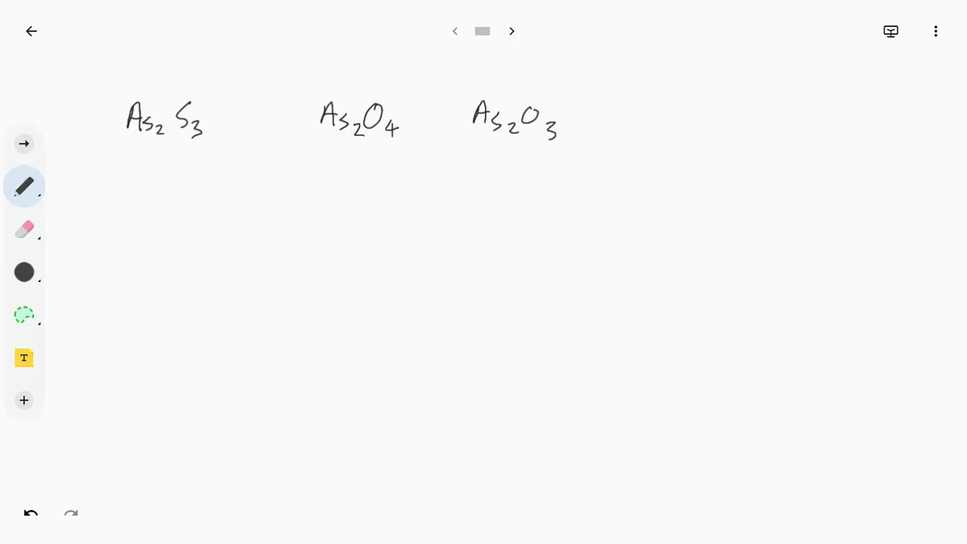
mouse_move(669, 110)
left_mouse_down()
mouse_move(680, 125)
mouse_move(681, 115)
mouse_move(699, 123)
mouse_move(688, 127)
mouse_move(709, 127)
mouse_move(720, 114)
left_mouse_up()
left_click_drag(721, 104, 727, 135)
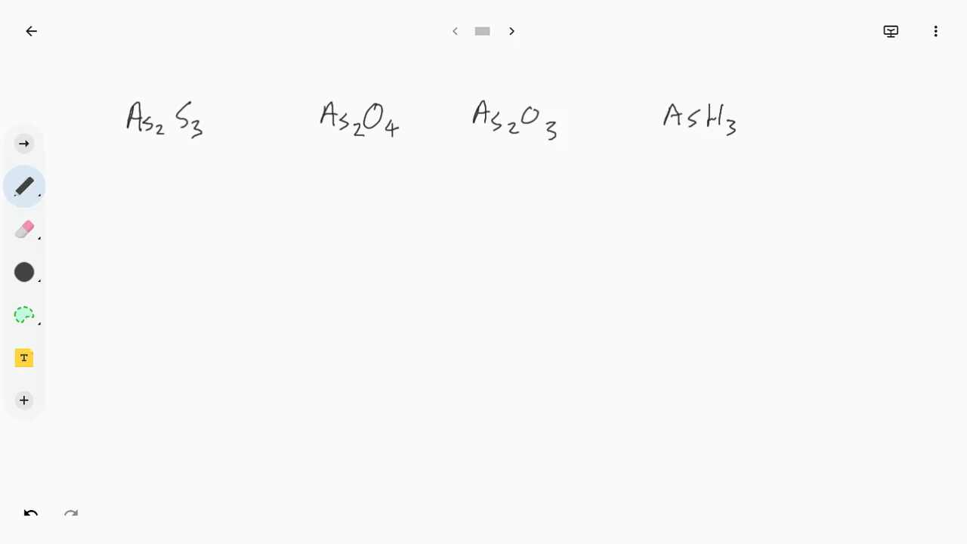
Under AsH3, write hydrogen +1 ×3 = +3 and arsenic -3
left_click_drag(709, 156, 731, 166)
mouse_move(716, 176)
left_mouse_down()
mouse_move(724, 185)
mouse_move(715, 185)
mouse_move(740, 176)
mouse_move(719, 211)
mouse_move(738, 207)
mouse_move(741, 217)
left_mouse_up()
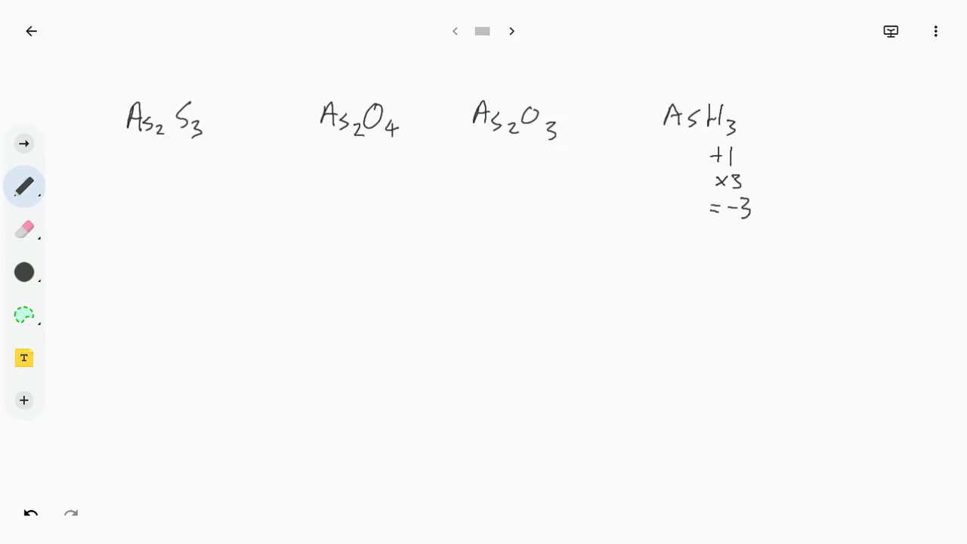
left_click_drag(735, 201, 735, 215)
mouse_move(667, 153)
left_mouse_down()
mouse_move(695, 160)
mouse_move(682, 165)
left_mouse_up()
Arrow the -3 to a 'Lowest ox state' note, then write -2 under As2O3's oxygen
mouse_move(682, 181)
left_mouse_down()
mouse_move(677, 195)
mouse_move(715, 293)
mouse_move(723, 287)
mouse_move(718, 299)
mouse_move(755, 303)
left_mouse_up()
mouse_move(759, 294)
left_mouse_down()
mouse_move(784, 302)
mouse_move(826, 285)
mouse_move(823, 305)
mouse_move(834, 292)
left_mouse_up()
mouse_move(775, 324)
left_mouse_down()
mouse_move(767, 332)
mouse_move(777, 329)
left_mouse_up()
left_click_drag(779, 332, 804, 335)
mouse_move(818, 318)
left_mouse_down()
mouse_move(823, 339)
mouse_move(835, 323)
mouse_move(843, 340)
mouse_move(861, 340)
mouse_move(869, 325)
left_mouse_up()
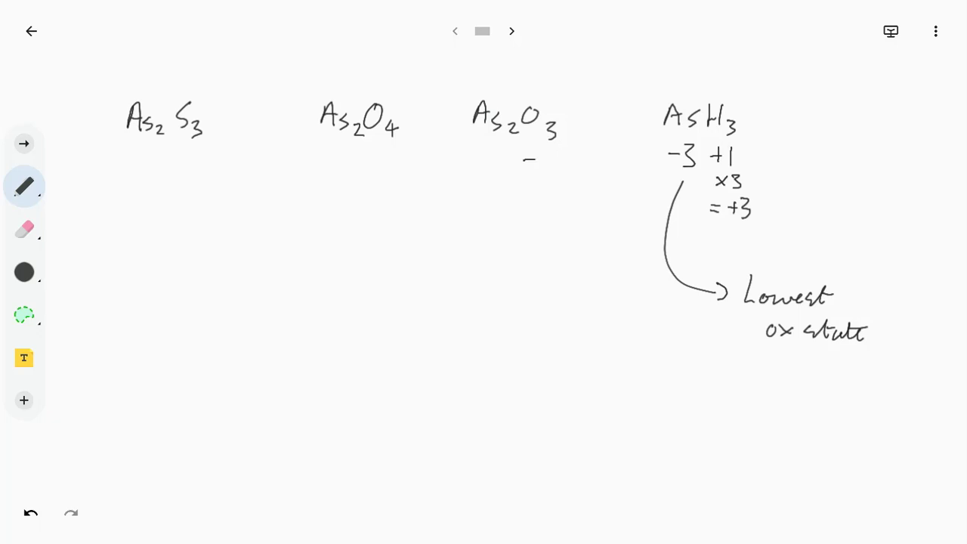
mouse_move(539, 151)
left_mouse_down()
mouse_move(541, 192)
mouse_move(534, 193)
mouse_move(548, 196)
mouse_move(537, 214)
left_mouse_up()
Under As2O3 write oxygen =-6 and arsenic +3 ×2 = +6, then -2 under As2O4
left_click_drag(524, 220, 558, 220)
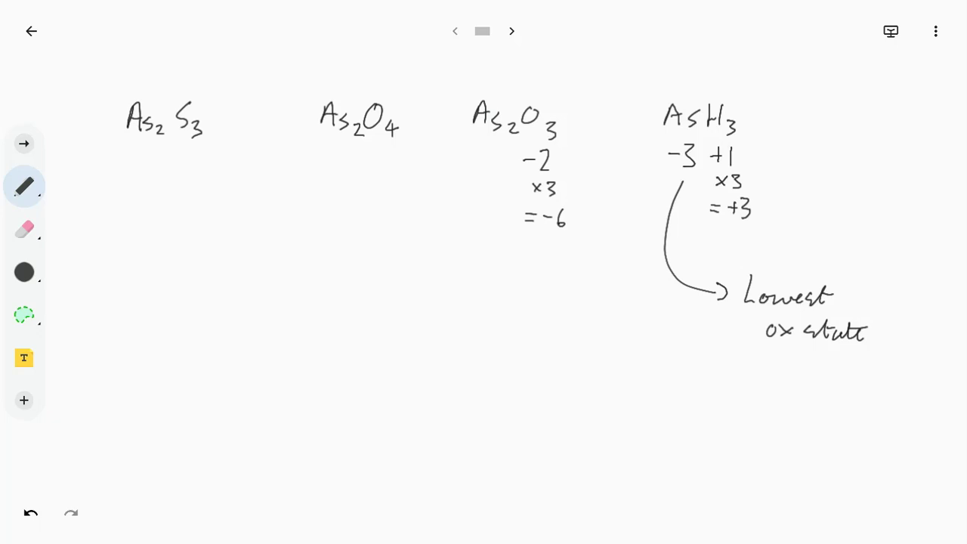
mouse_move(483, 153)
left_mouse_down()
mouse_move(482, 168)
mouse_move(497, 154)
mouse_move(488, 171)
left_mouse_up()
left_click_drag(474, 218, 487, 218)
mouse_move(481, 212)
left_mouse_down()
mouse_move(481, 224)
mouse_move(495, 219)
left_mouse_up()
left_click_drag(487, 181, 495, 189)
mouse_move(494, 181)
left_mouse_down()
mouse_move(487, 189)
mouse_move(504, 190)
left_mouse_up()
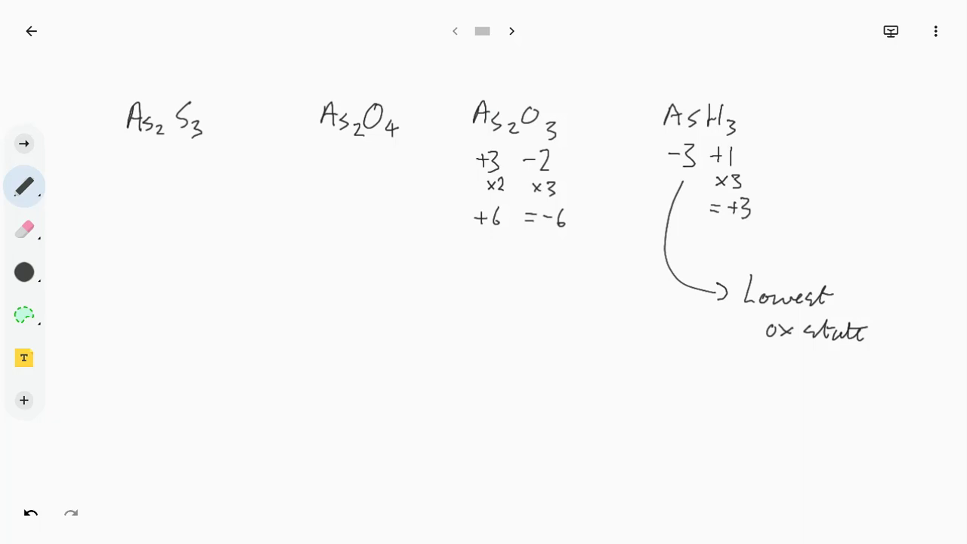
mouse_move(367, 154)
left_mouse_down()
mouse_move(386, 159)
mouse_move(373, 175)
mouse_move(383, 192)
mouse_move(373, 210)
mouse_move(386, 207)
left_mouse_up()
Complete As2O4 with the oxygen total =-8 and arsenic +4
left_click_drag(398, 198, 397, 203)
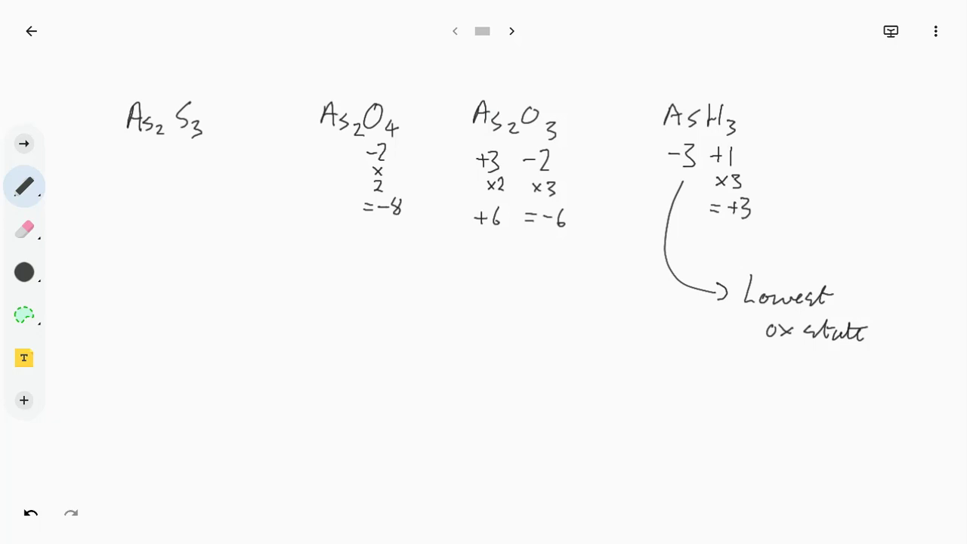
mouse_move(316, 148)
left_mouse_down()
mouse_move(327, 149)
mouse_move(322, 156)
left_mouse_up()
mouse_move(333, 144)
left_mouse_down()
mouse_move(328, 152)
mouse_move(340, 150)
left_mouse_up()
left_click_drag(337, 144, 336, 157)
Under As2S3, write arsenic +3 ×2 and sulfur -2 ×3 = -6
mouse_move(127, 157)
left_mouse_down()
mouse_move(139, 157)
mouse_move(132, 164)
mouse_move(146, 157)
mouse_move(139, 168)
left_mouse_up()
mouse_move(182, 161)
left_mouse_down()
mouse_move(198, 156)
mouse_move(196, 186)
left_mouse_up()
mouse_move(196, 176)
left_mouse_down()
mouse_move(189, 186)
mouse_move(205, 181)
mouse_move(195, 202)
left_mouse_up()
left_click_drag(187, 208, 196, 208)
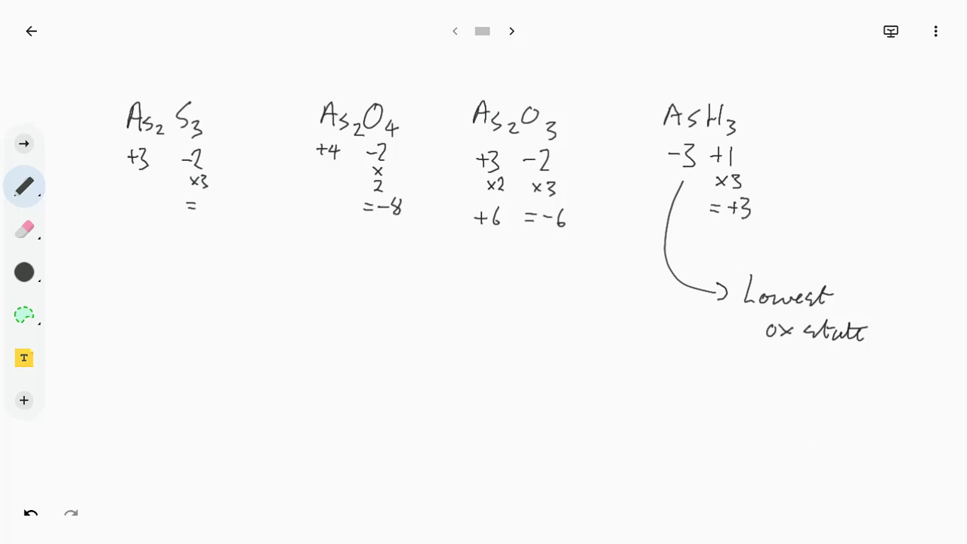
left_click_drag(217, 195, 213, 205)
mouse_move(137, 174)
left_mouse_down()
mouse_move(139, 211)
mouse_move(148, 205)
left_mouse_up()
On a new second frame, write AsH3 and AsH2CH3 across the top, plus an As below
left_click(511, 31)
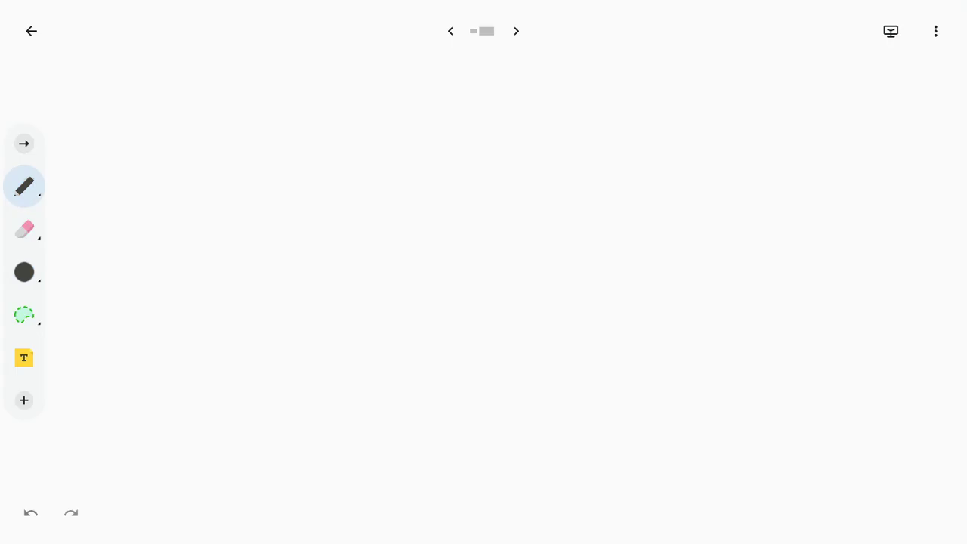
mouse_move(157, 125)
left_mouse_down()
mouse_move(164, 169)
mouse_move(168, 149)
mouse_move(175, 171)
left_mouse_up()
mouse_move(211, 125)
left_mouse_down()
mouse_move(209, 172)
mouse_move(228, 138)
mouse_move(230, 171)
mouse_move(247, 183)
mouse_move(229, 181)
left_mouse_up()
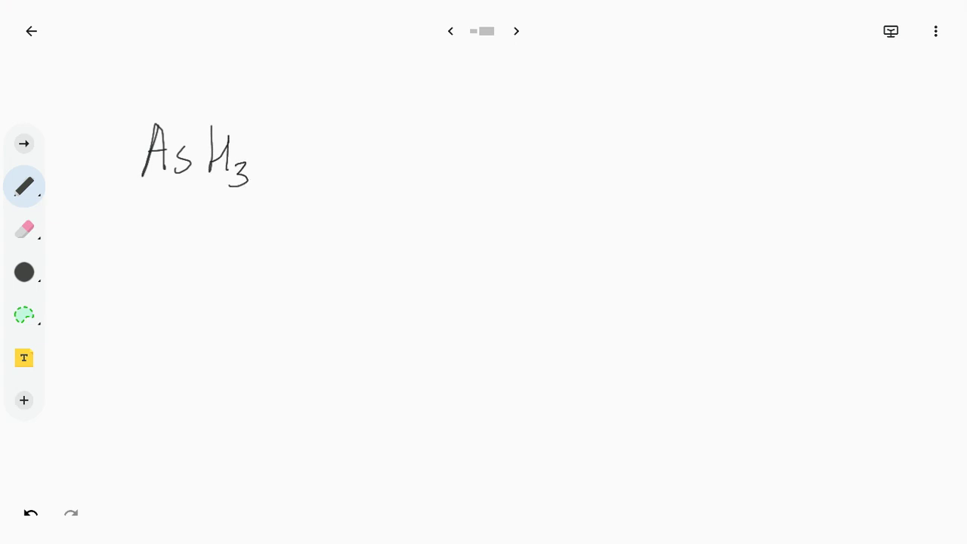
mouse_move(431, 163)
left_mouse_down()
mouse_move(442, 122)
mouse_move(465, 166)
left_mouse_up()
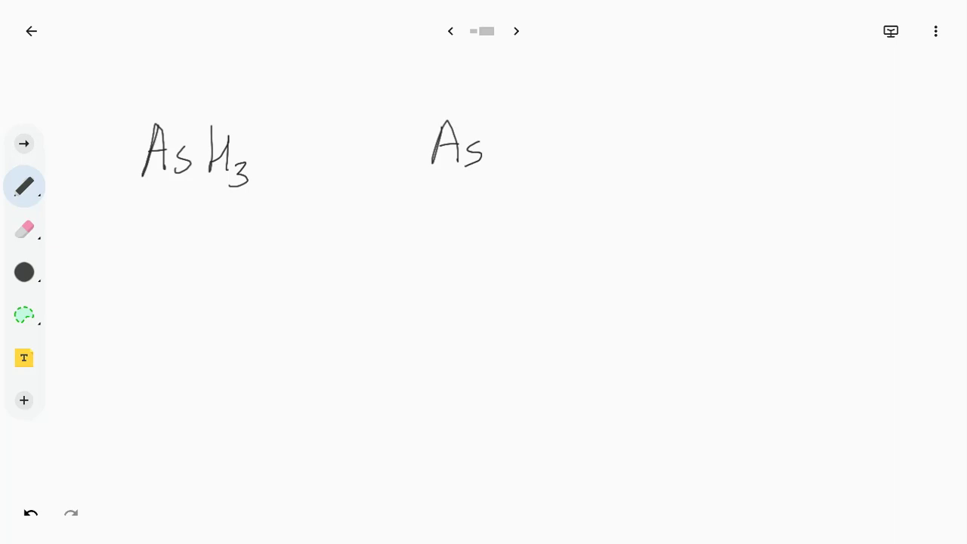
left_click_drag(499, 125, 498, 167)
mouse_move(498, 162)
left_mouse_down()
mouse_move(509, 154)
mouse_move(539, 175)
left_mouse_up()
mouse_move(588, 131)
left_mouse_down()
mouse_move(595, 158)
mouse_move(616, 142)
left_mouse_up()
left_click_drag(616, 127, 618, 173)
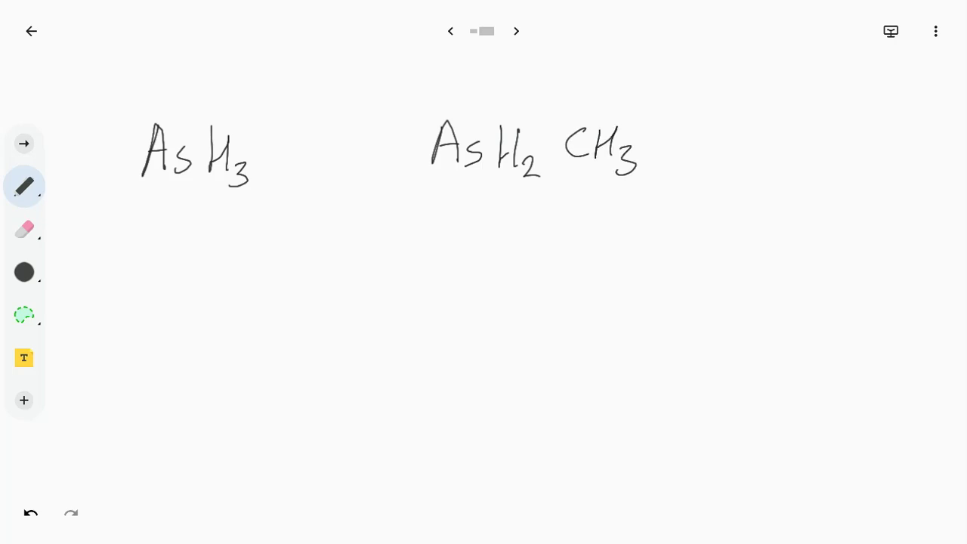
mouse_move(154, 294)
left_mouse_down()
mouse_move(160, 266)
mouse_move(184, 293)
left_mouse_up()
Draw AsH3's dot-and-cross diagram: electron dots around As, crosses, and three H atoms
left_click_drag(164, 244, 185, 245)
left_click_drag(217, 273, 223, 274)
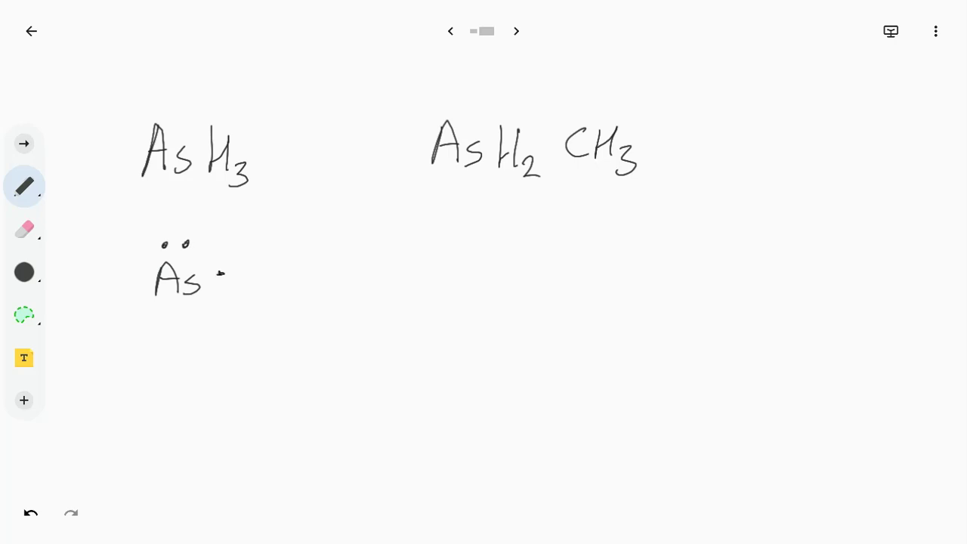
left_click_drag(165, 315, 166, 321)
left_click_drag(124, 274, 128, 275)
mouse_move(217, 286)
left_mouse_down()
mouse_move(229, 296)
mouse_move(178, 326)
left_mouse_up()
mouse_move(118, 278)
left_mouse_down()
mouse_move(129, 288)
mouse_move(118, 289)
left_mouse_up()
mouse_move(242, 265)
left_mouse_down()
mouse_move(241, 294)
mouse_move(251, 280)
left_mouse_up()
left_click_drag(257, 262, 256, 300)
left_click_drag(159, 333, 159, 364)
mouse_move(158, 355)
left_mouse_down()
mouse_move(177, 354)
mouse_move(177, 369)
left_mouse_up()
mouse_move(85, 258)
left_mouse_down()
mouse_move(85, 293)
mouse_move(98, 277)
mouse_move(99, 297)
left_mouse_up()
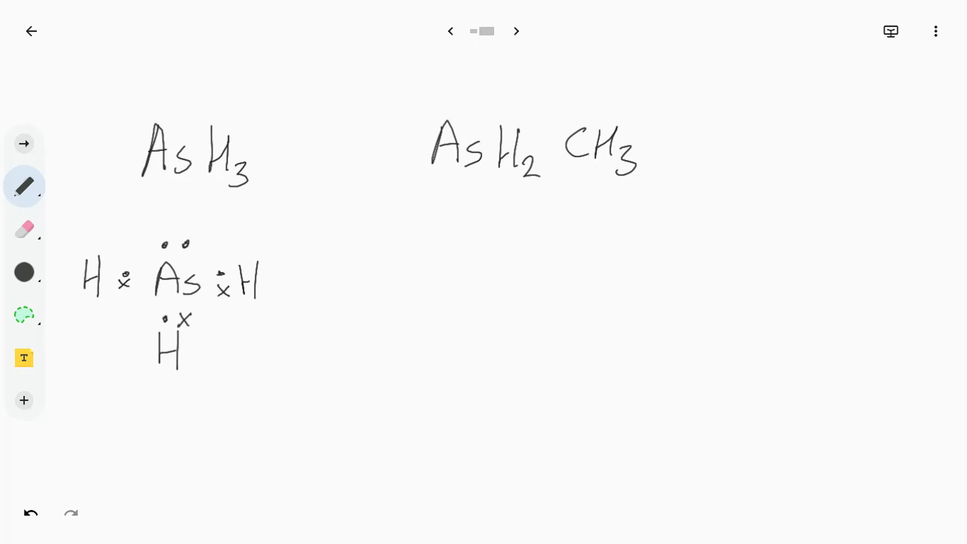
Start AsH3's 3D shape: As with a wedge bond and a hashed bond to H
mouse_move(181, 448)
left_mouse_down()
mouse_move(202, 449)
mouse_move(201, 434)
mouse_move(212, 440)
mouse_move(205, 449)
mouse_move(261, 471)
mouse_move(271, 486)
mouse_move(285, 469)
mouse_move(286, 488)
left_mouse_up()
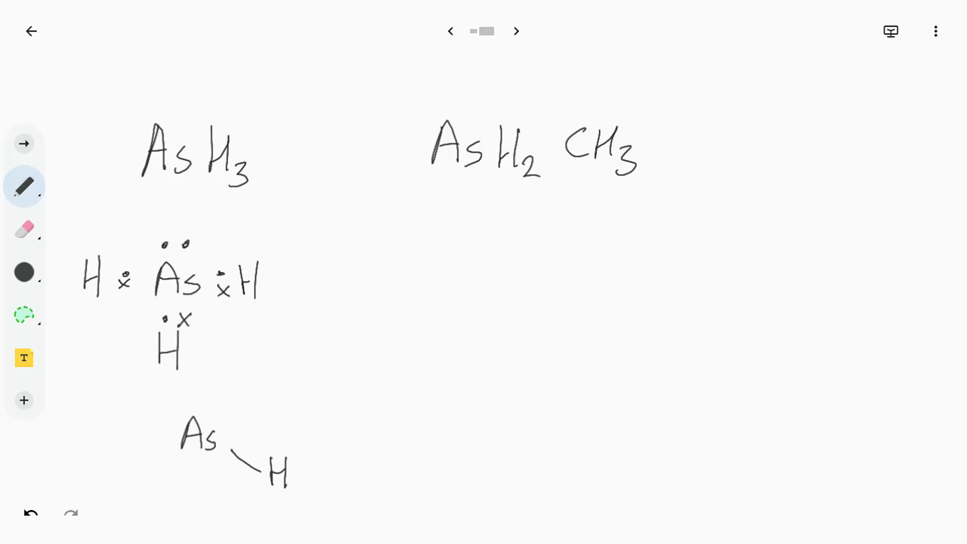
left_click_drag(173, 452, 123, 492)
left_click_drag(122, 485, 130, 484)
left_click_drag(133, 467, 132, 496)
left_click_drag(164, 434, 151, 447)
mouse_move(150, 437)
left_mouse_down()
mouse_move(146, 448)
mouse_move(117, 453)
left_mouse_up()
left_click_drag(115, 444, 130, 452)
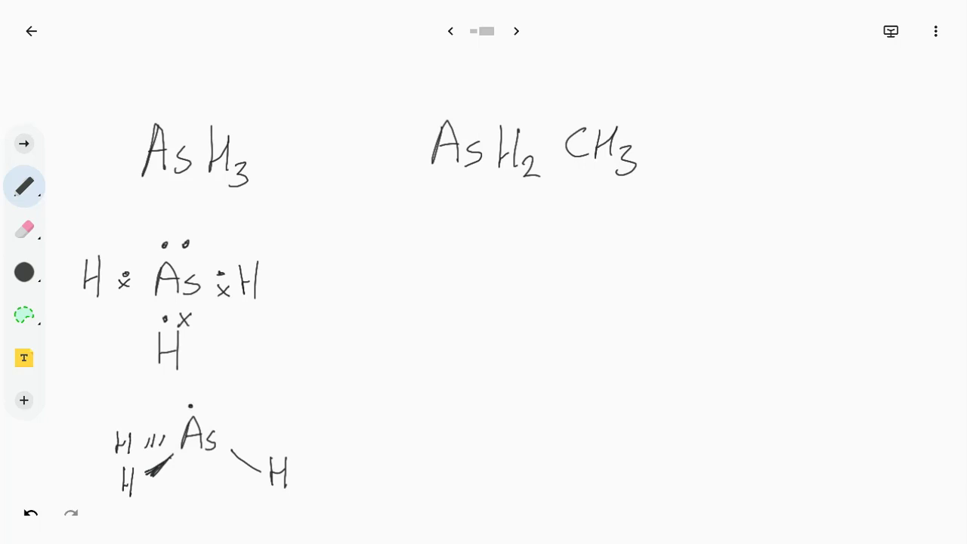
Finish the AsH3 shape with a lone-pair dot and a bond-angle arc labelled ~107°
left_click(202, 405)
left_click_drag(183, 472, 240, 473)
mouse_move(196, 510)
left_mouse_down()
mouse_move(214, 506)
mouse_move(220, 516)
mouse_move(246, 499)
mouse_move(241, 514)
mouse_move(249, 495)
left_mouse_up()
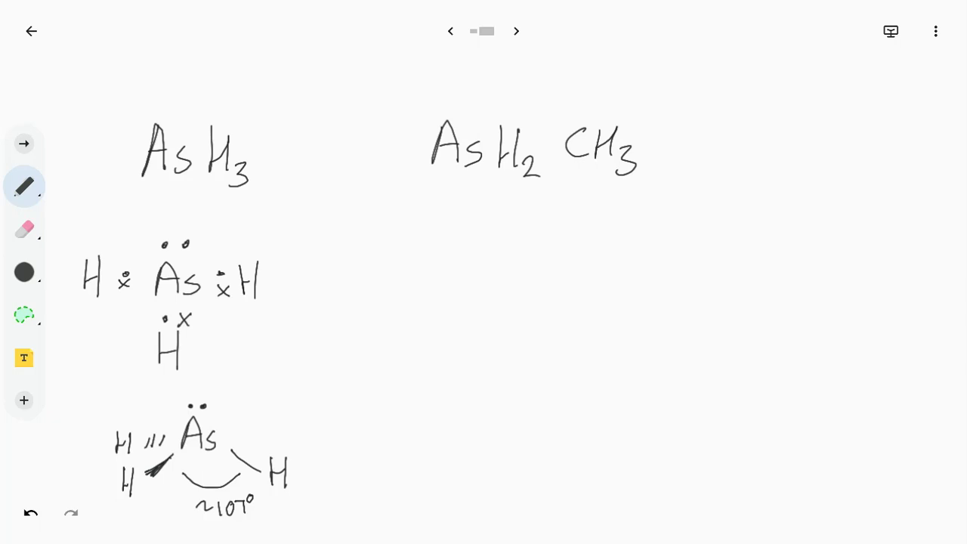
Begin methylarsine's shape: As with a lone pair bonded to CH3
mouse_move(514, 406)
left_mouse_down()
mouse_move(518, 392)
mouse_move(529, 427)
mouse_move(532, 413)
left_mouse_up()
left_click_drag(548, 403, 535, 427)
left_click_drag(535, 378, 539, 379)
left_click_drag(566, 431, 618, 469)
mouse_move(623, 451)
left_mouse_down()
mouse_move(622, 470)
mouse_move(636, 461)
left_mouse_up()
mouse_move(636, 452)
left_mouse_down()
mouse_move(637, 471)
mouse_move(653, 470)
mouse_move(641, 481)
left_mouse_up()
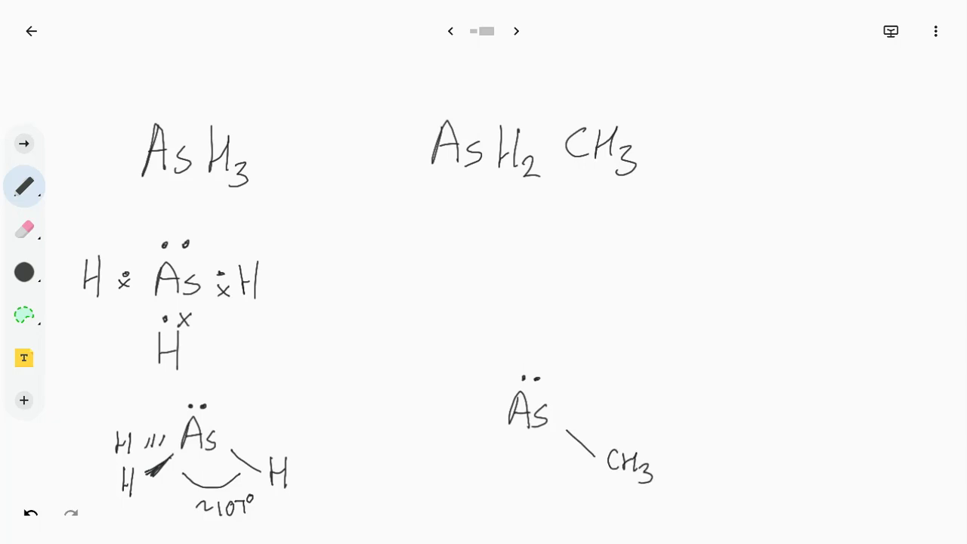
Add a wedge bond and a hashed bond from As to labelled H atoms
mouse_move(498, 435)
left_mouse_down()
mouse_move(468, 463)
mouse_move(481, 467)
mouse_move(441, 495)
left_mouse_up()
mouse_move(442, 482)
left_mouse_down()
mouse_move(452, 481)
mouse_move(451, 497)
left_mouse_up()
left_click_drag(490, 413, 477, 429)
mouse_move(473, 421)
left_mouse_down()
mouse_move(421, 446)
mouse_move(435, 430)
left_mouse_up()
left_click_drag(436, 418, 436, 444)
Mark the 107° bond angle and write 'methyl arsine' above the shape
left_click_drag(515, 460, 573, 449)
mouse_move(535, 479)
left_mouse_down()
mouse_move(535, 496)
mouse_move(548, 480)
mouse_move(559, 495)
mouse_move(570, 470)
left_mouse_up()
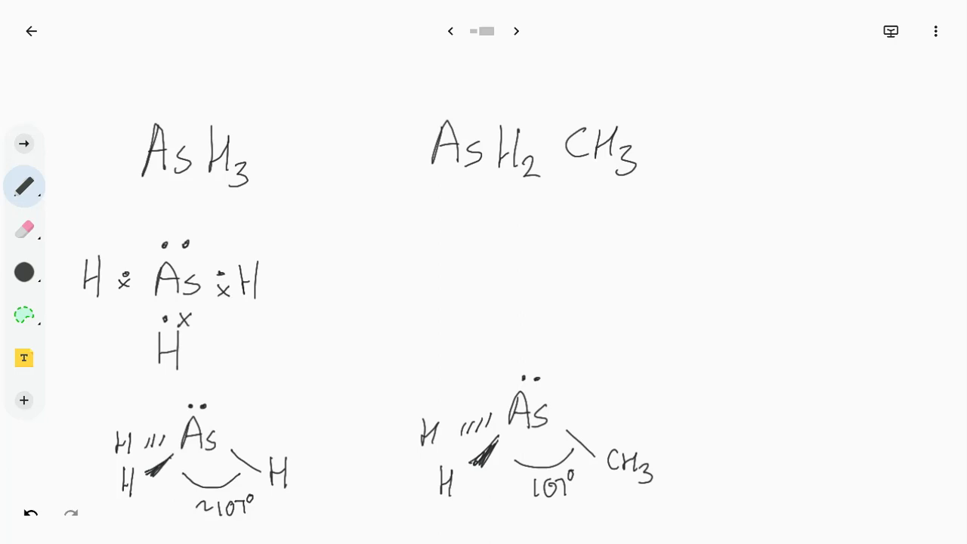
mouse_move(461, 307)
left_mouse_down()
mouse_move(467, 326)
mouse_move(489, 326)
mouse_move(505, 304)
mouse_move(531, 341)
mouse_move(546, 323)
mouse_move(639, 329)
left_mouse_up()
left_click_drag(642, 325, 653, 329)
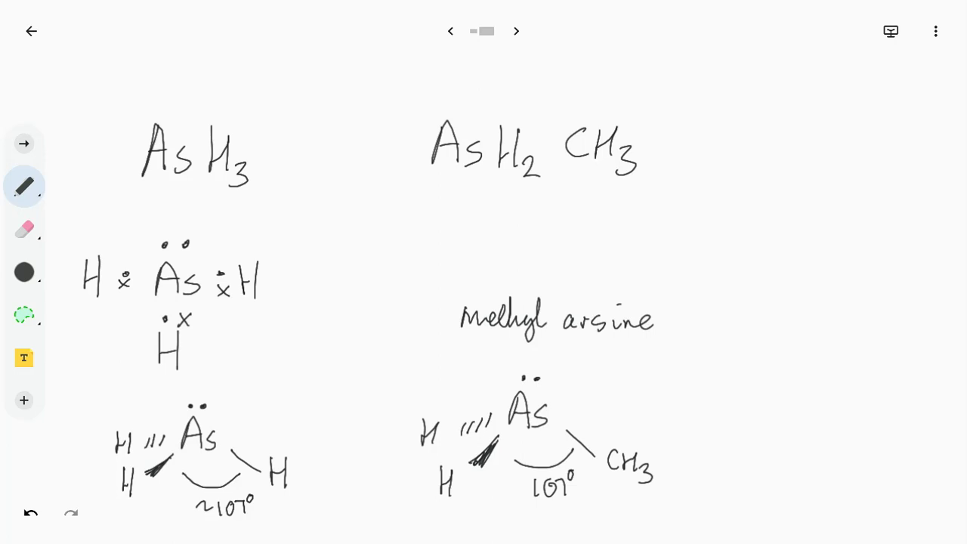
Back on frame 1, draw a slanted line at the bottom right and undo the stray tick
left_click(450, 31)
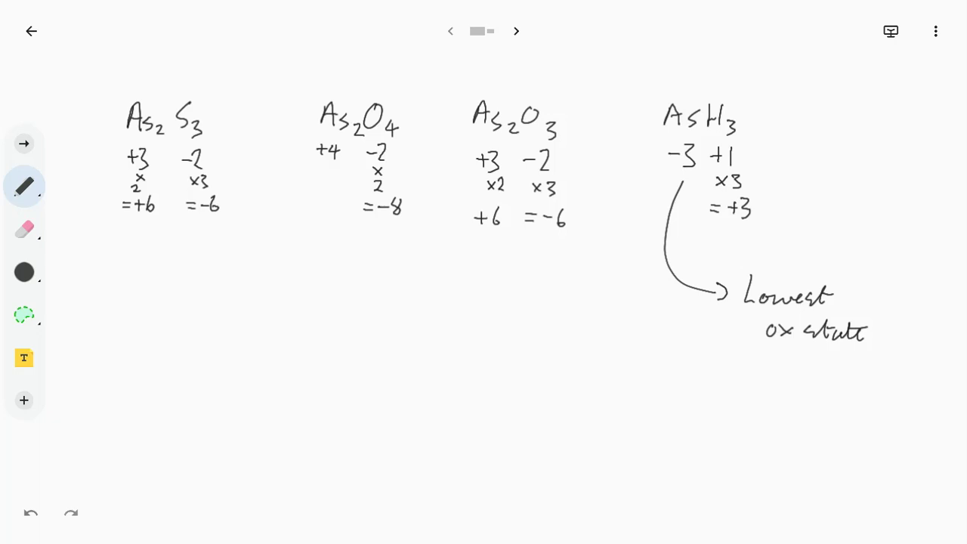
left_click_drag(682, 531, 711, 462)
left_click_drag(741, 531, 744, 524)
left_click(31, 513)
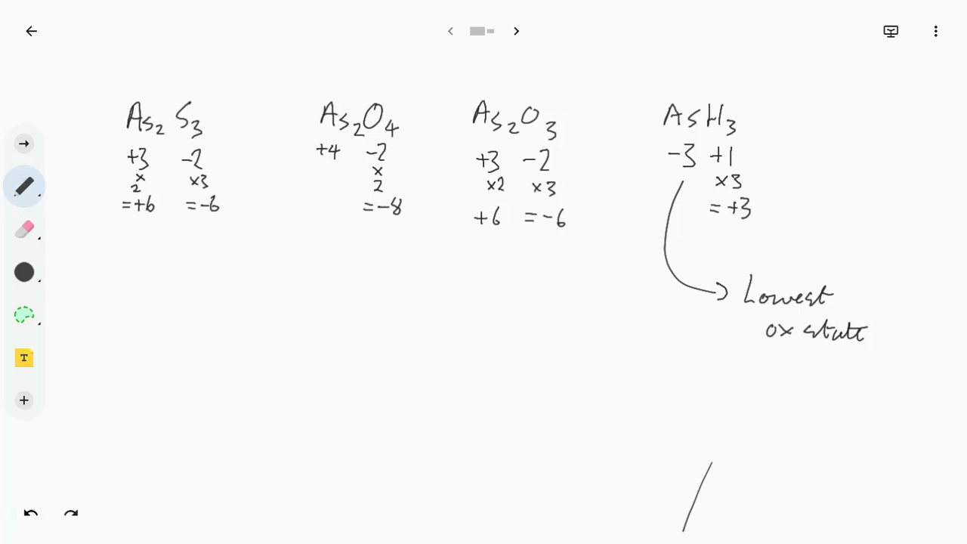